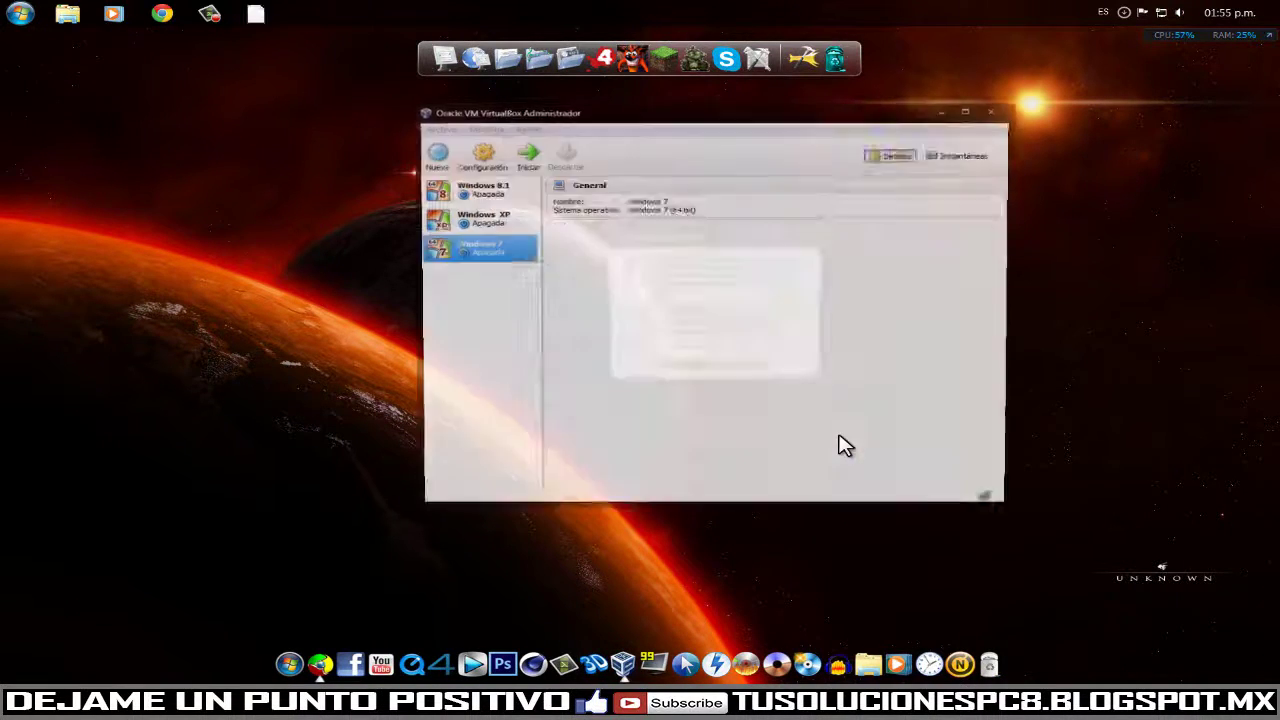
Step: Start the Windows 7 virtual machine and boot it to its desktop
click(714, 347)
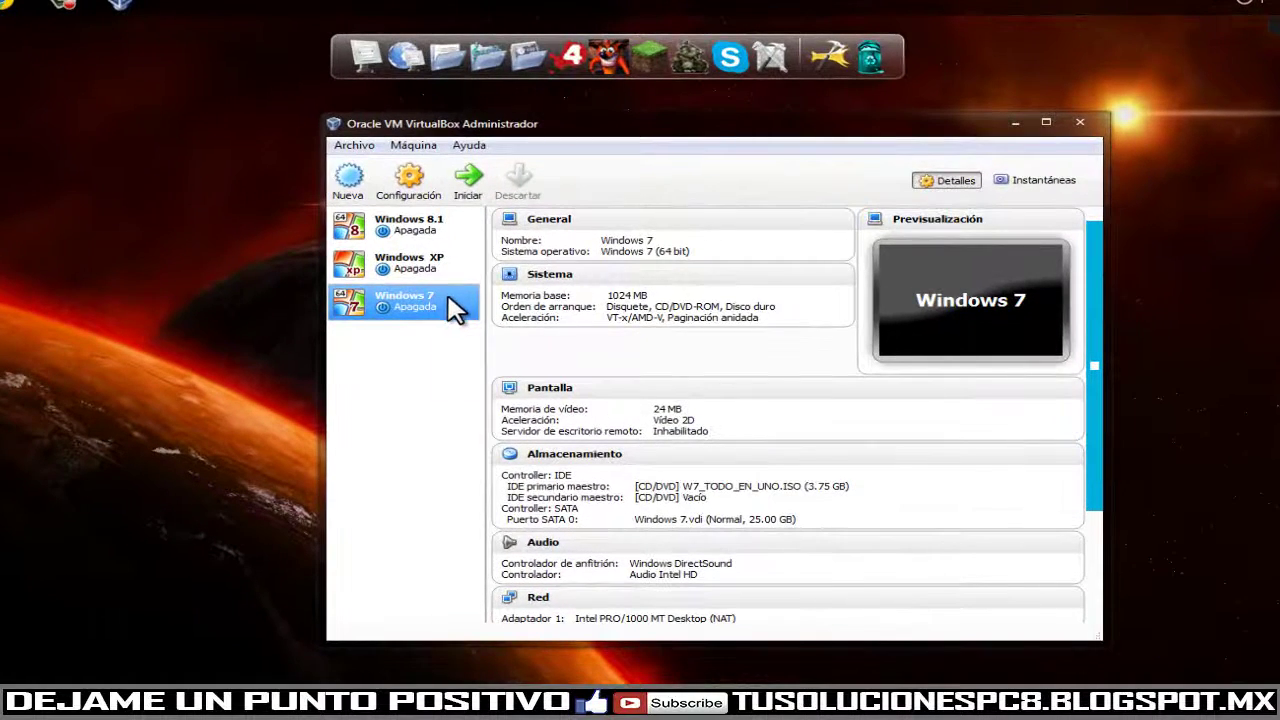
click(470, 185)
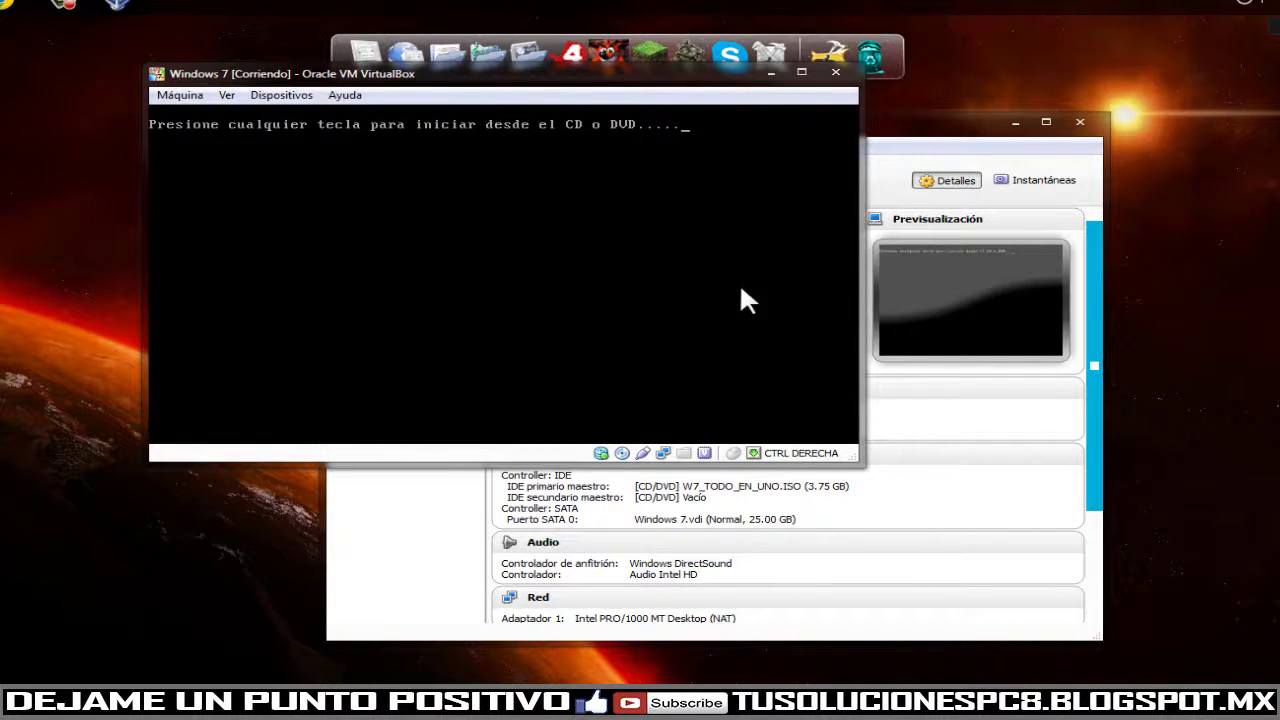
key(Return)
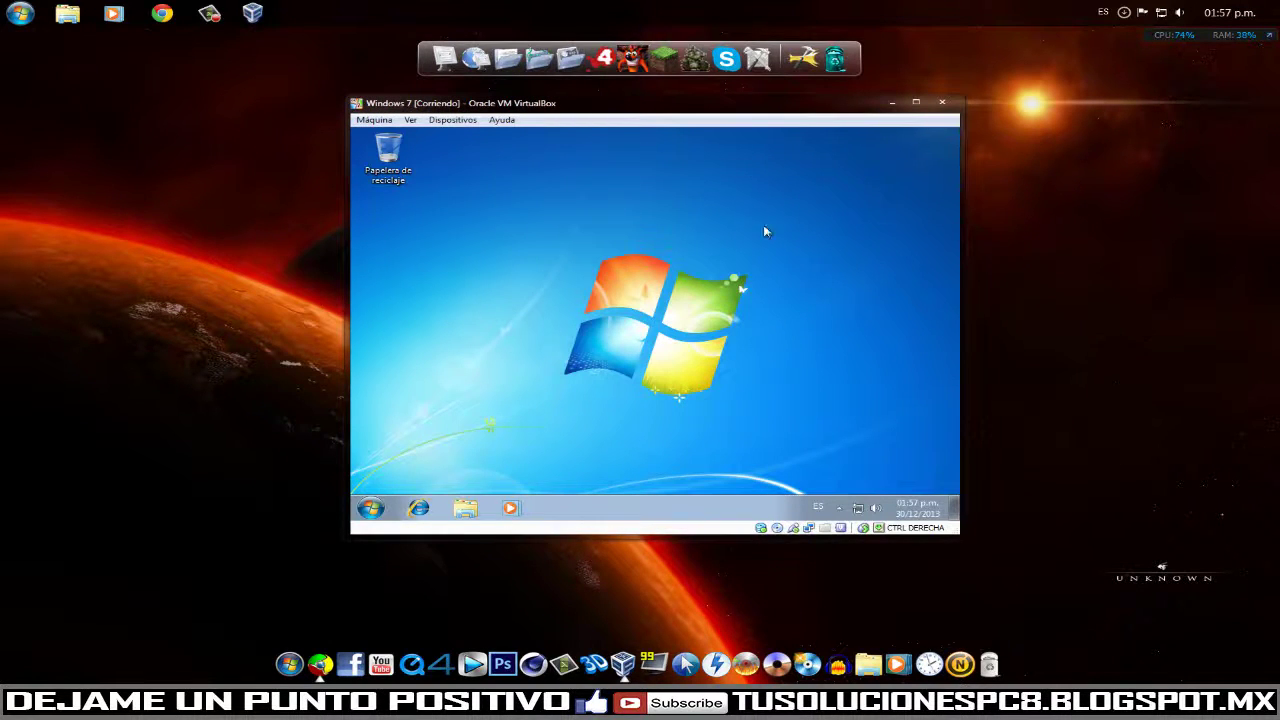
Step: Check how the guest desktop fits a maximized virtual machine window, and restore the window's size
drag(503, 270, 828, 381)
drag(792, 224, 534, 437)
click(371, 510)
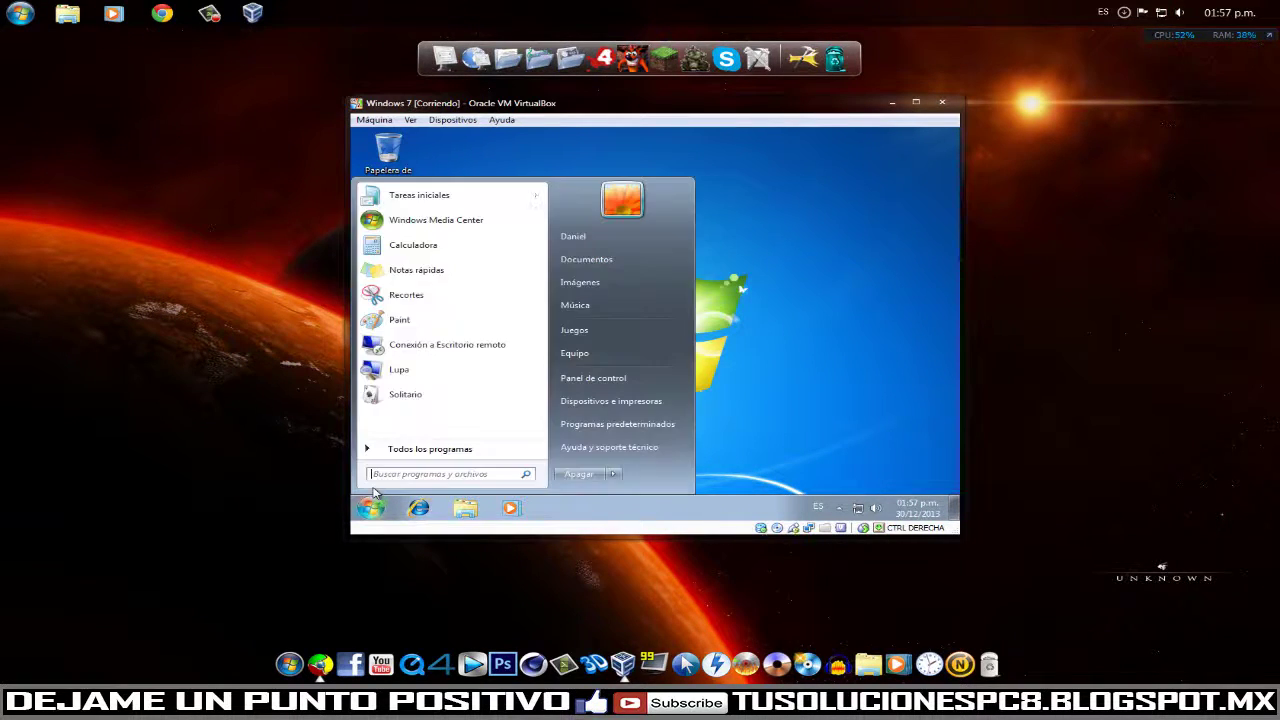
click(909, 302)
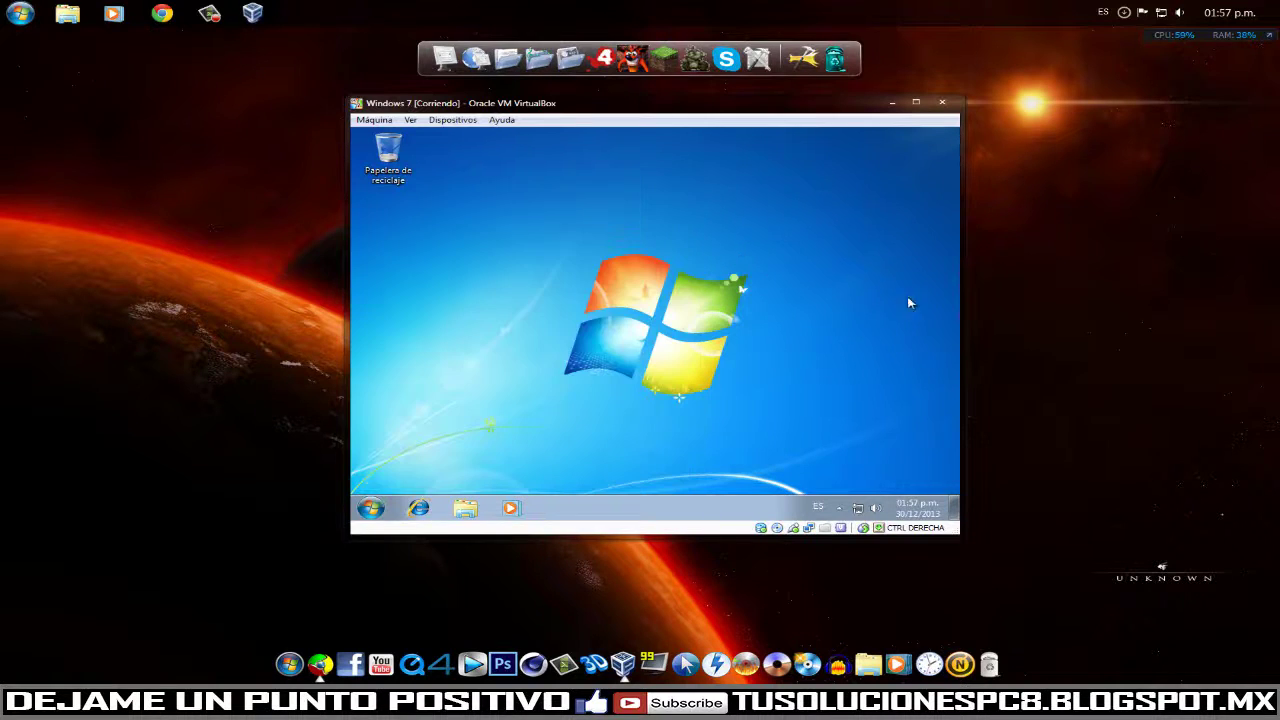
click(914, 103)
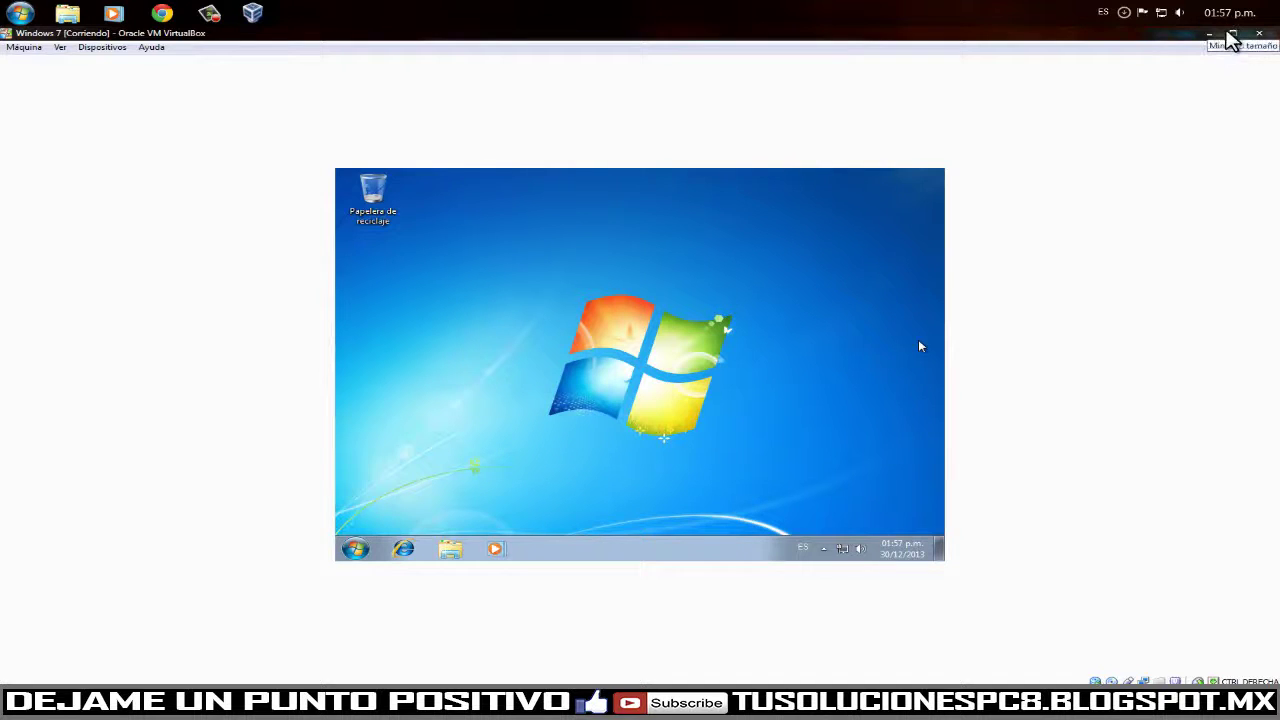
click(1236, 38)
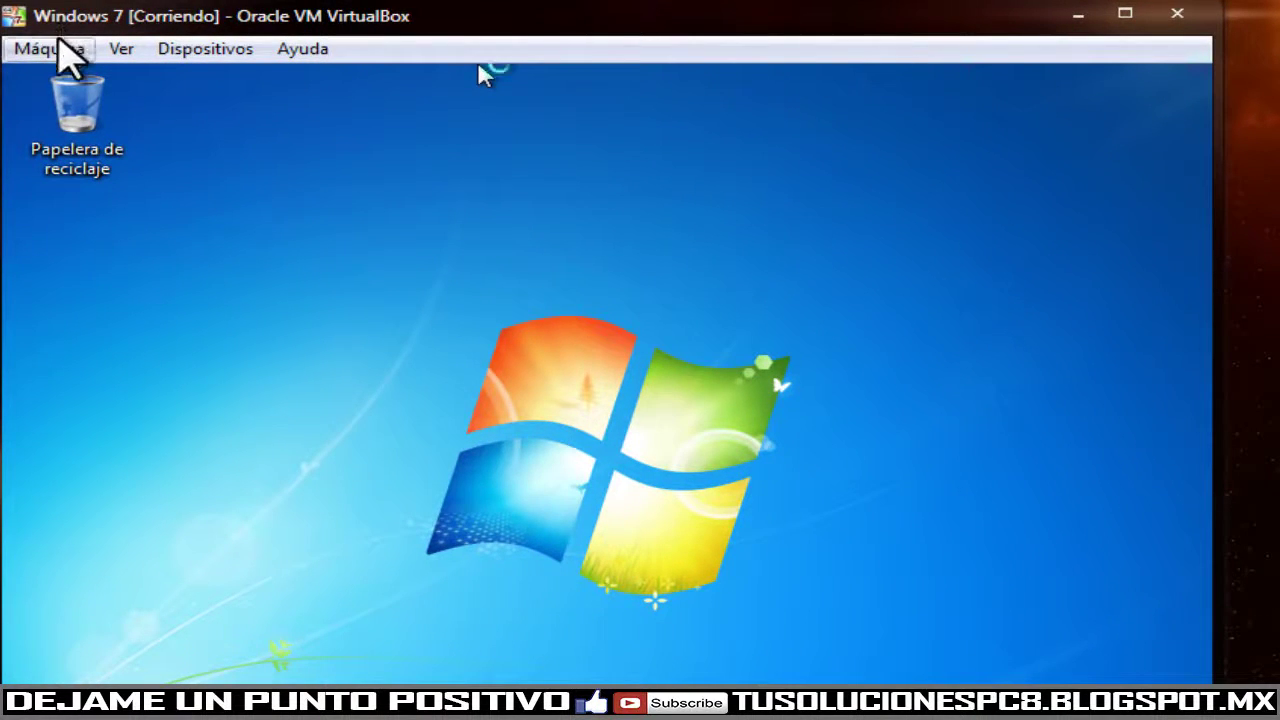
Step: Insert the Guest Additions installation disc into the running Windows 7 virtual machine
click(50, 49)
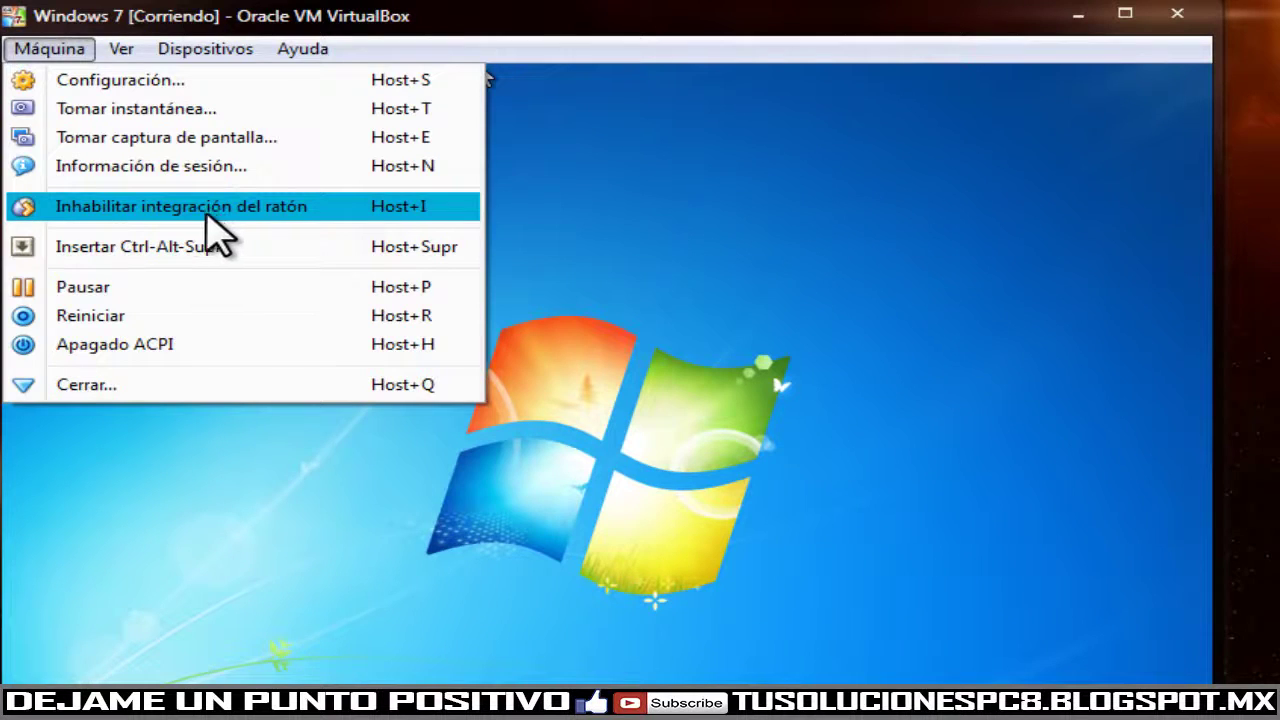
mouse_move(200, 55)
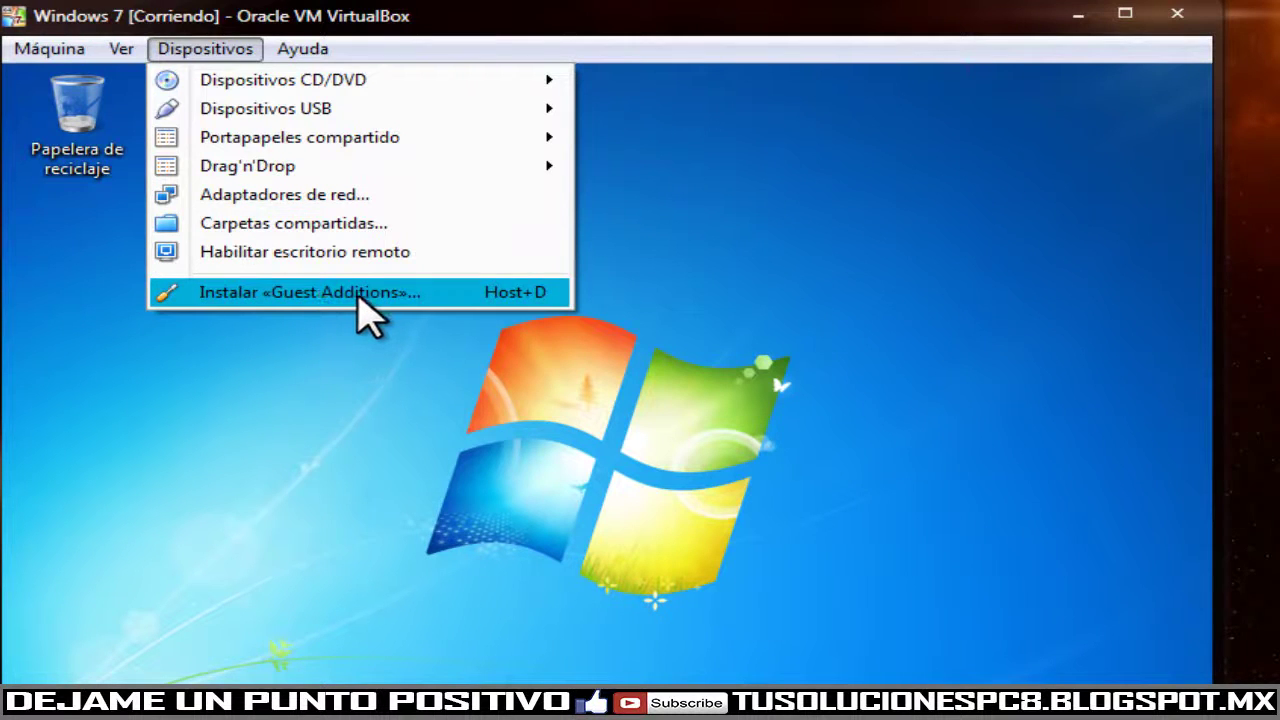
click(358, 296)
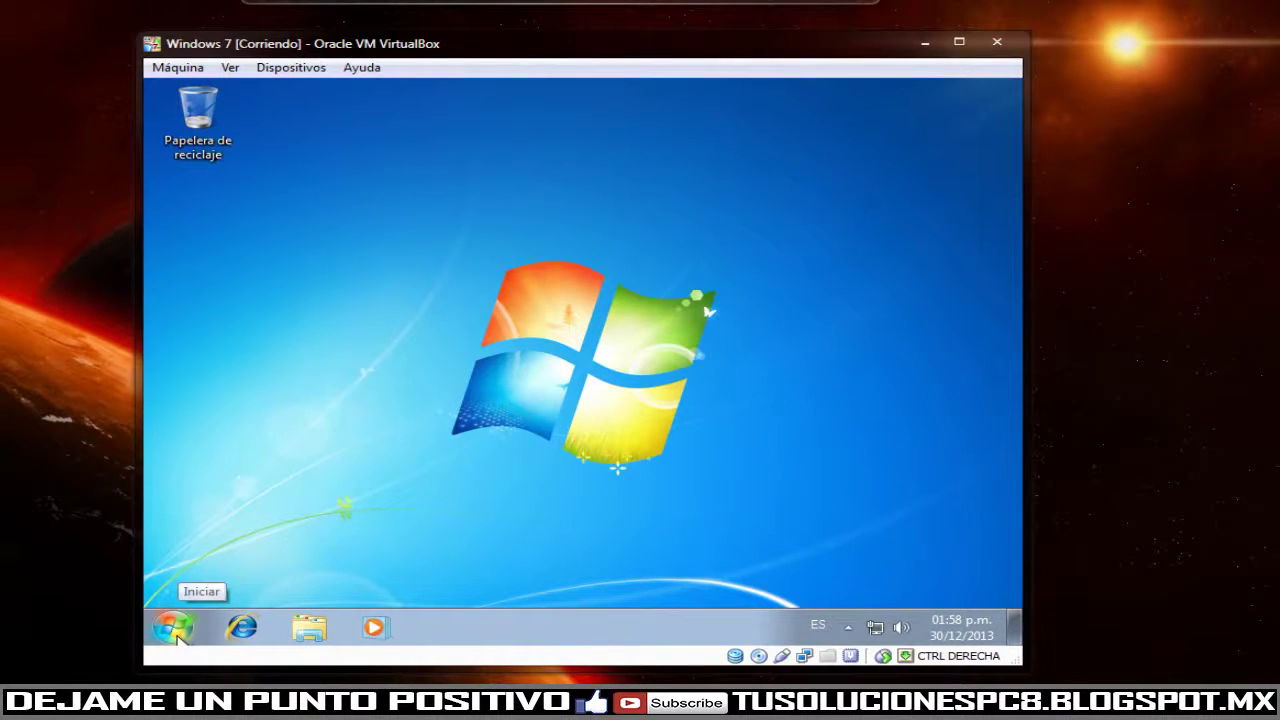
Step: Open the VirtualBox Guest Additions CD drive (D:) from Equipo in the guest system
click(174, 628)
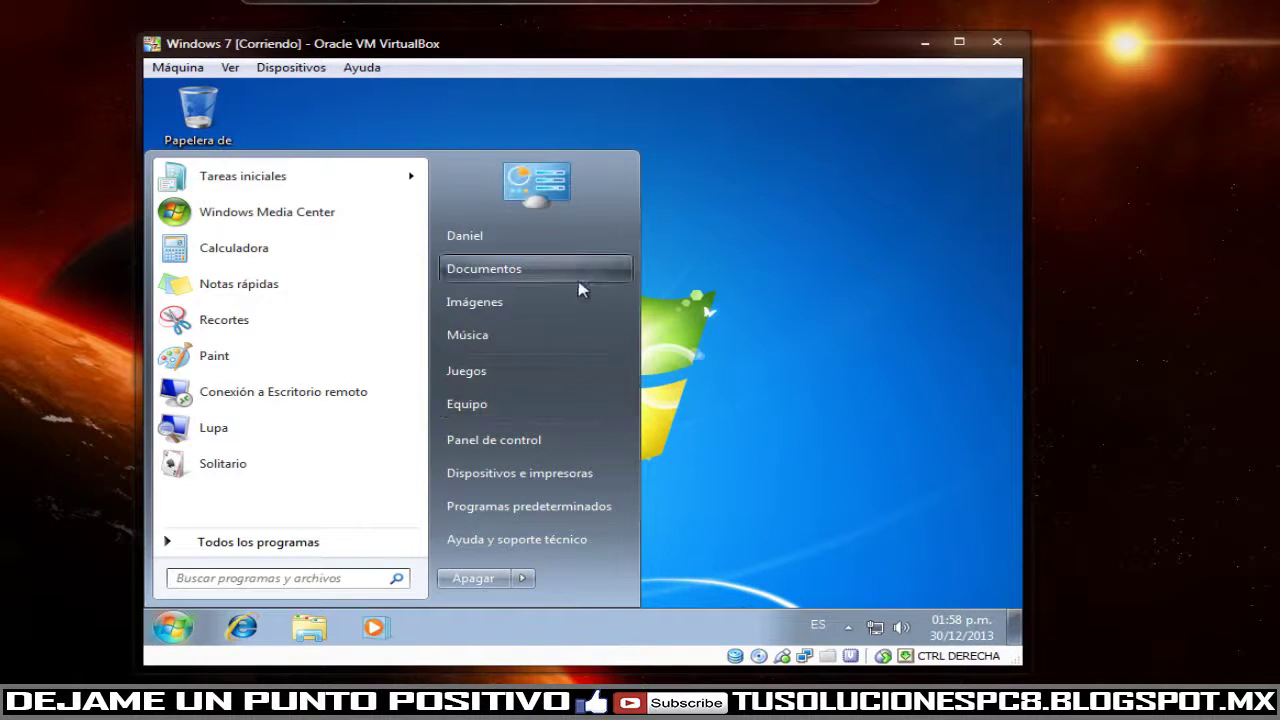
click(535, 406)
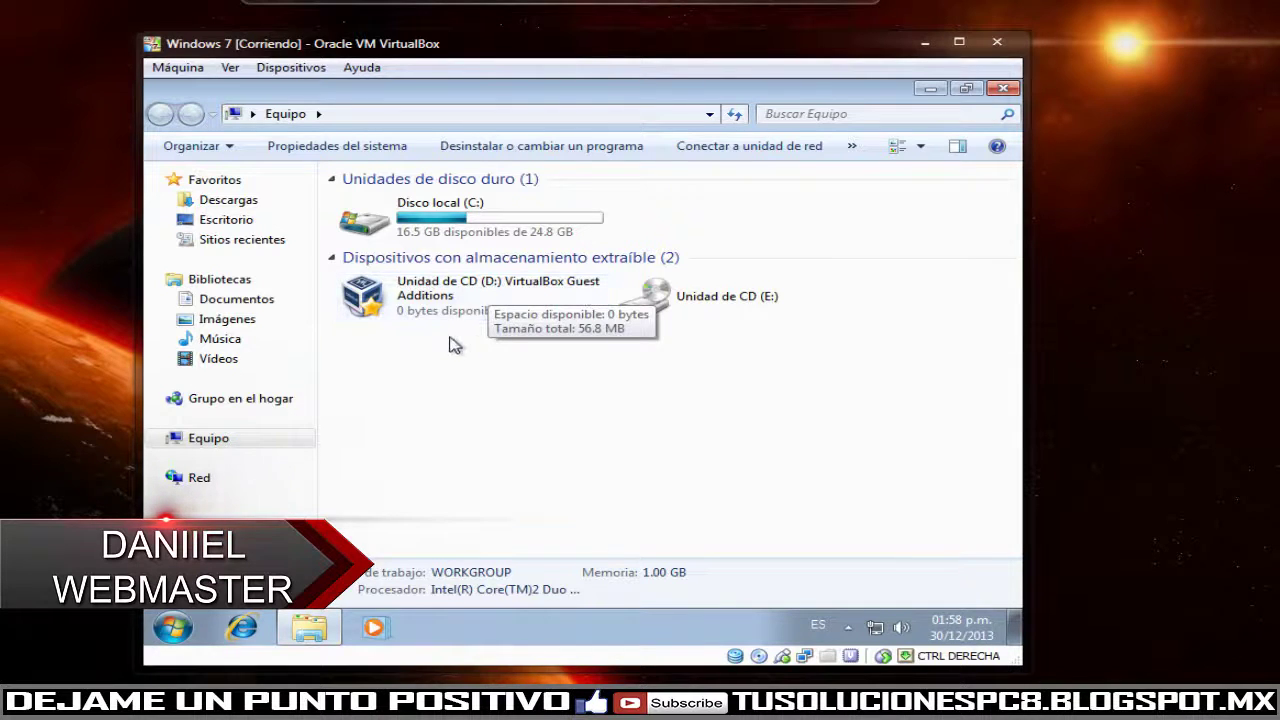
double_click(397, 287)
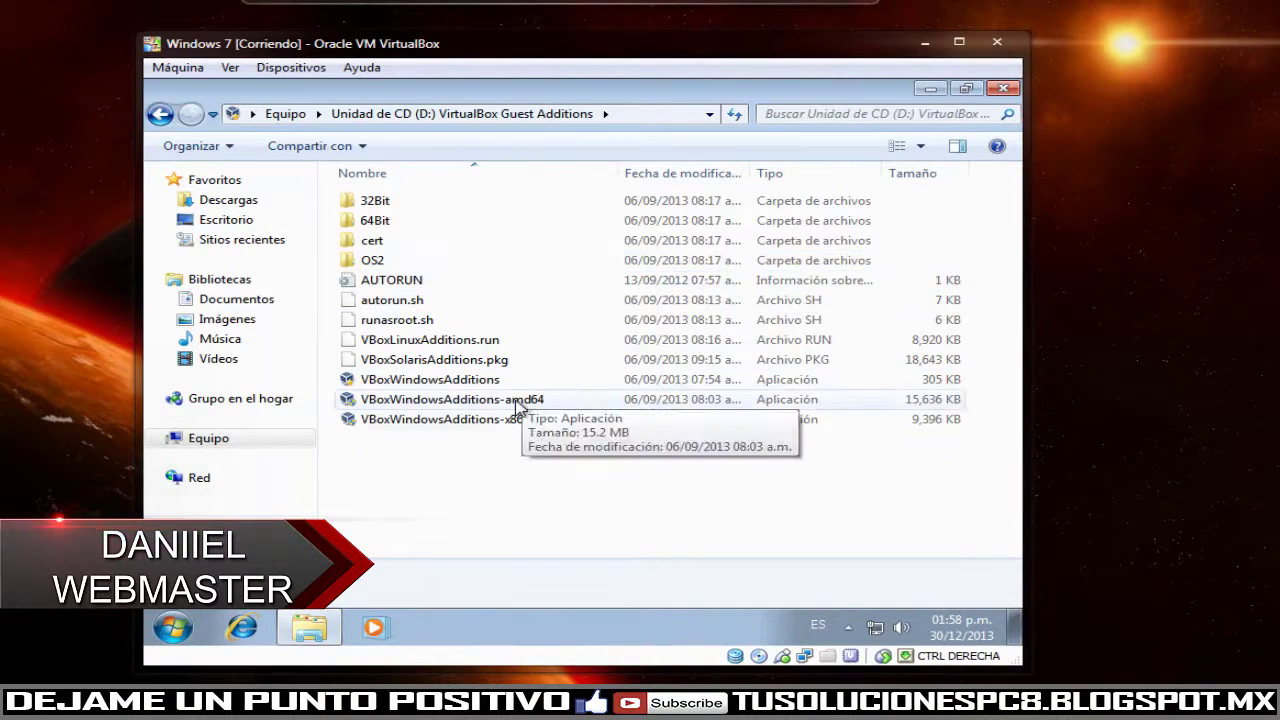
drag(720, 543, 405, 190)
click(443, 490)
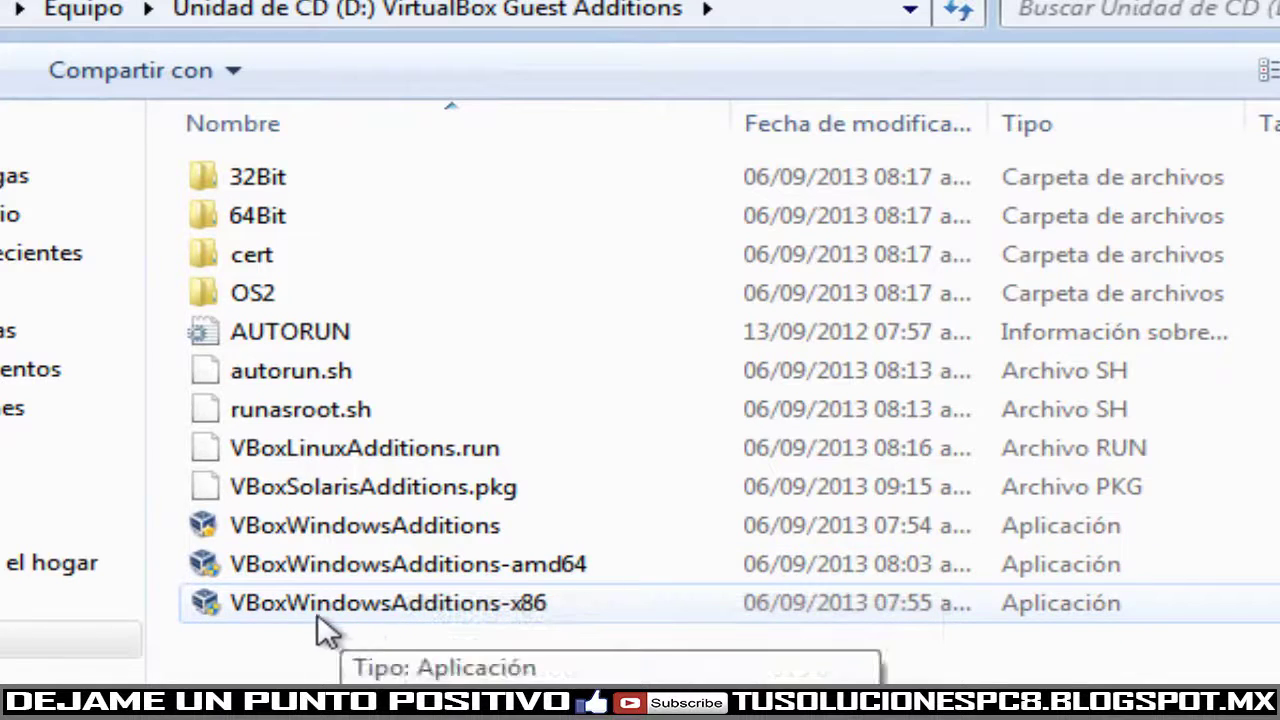
Step: Run VBoxWindowsAdditions from the disc and allow it to make changes to the computer
click(227, 525)
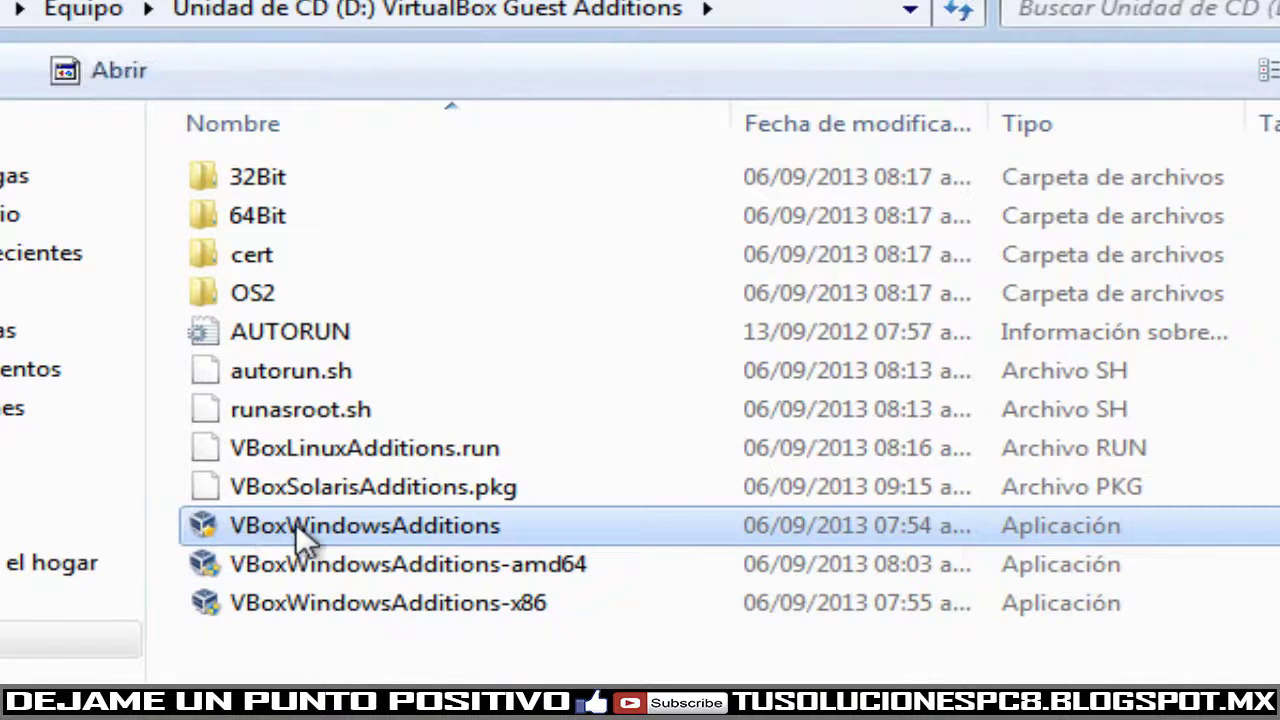
double_click(503, 535)
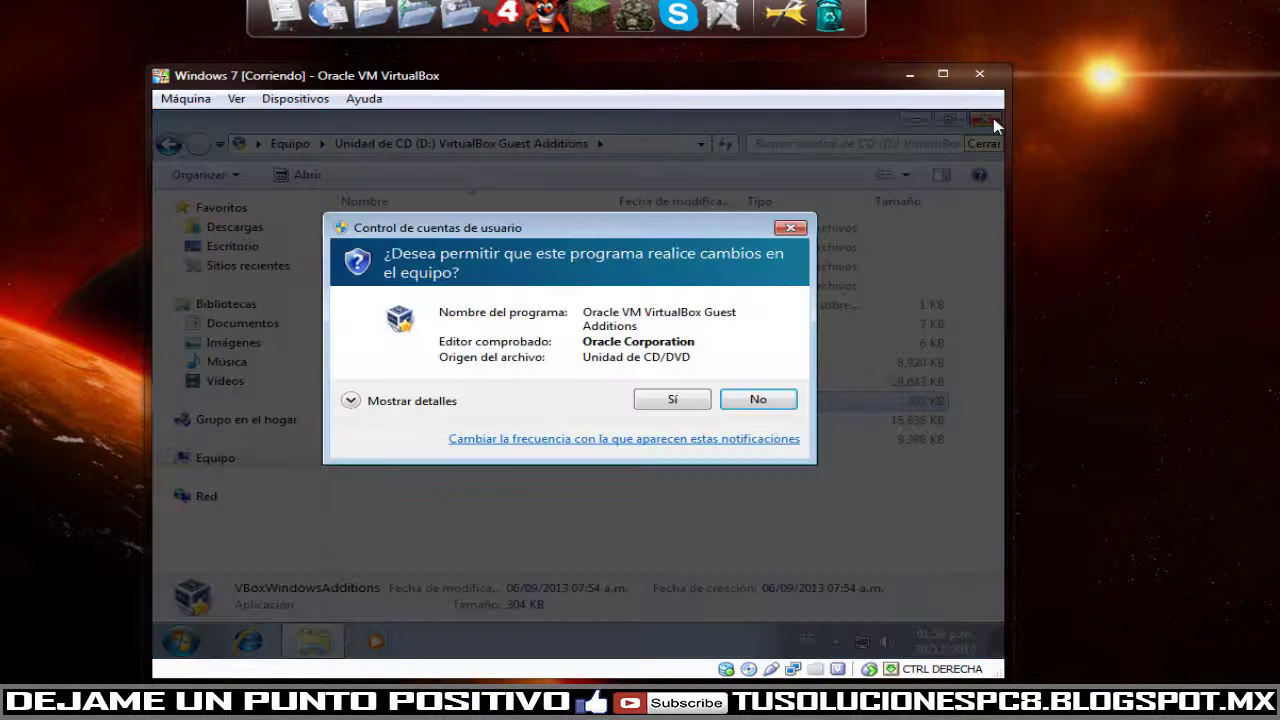
click(671, 401)
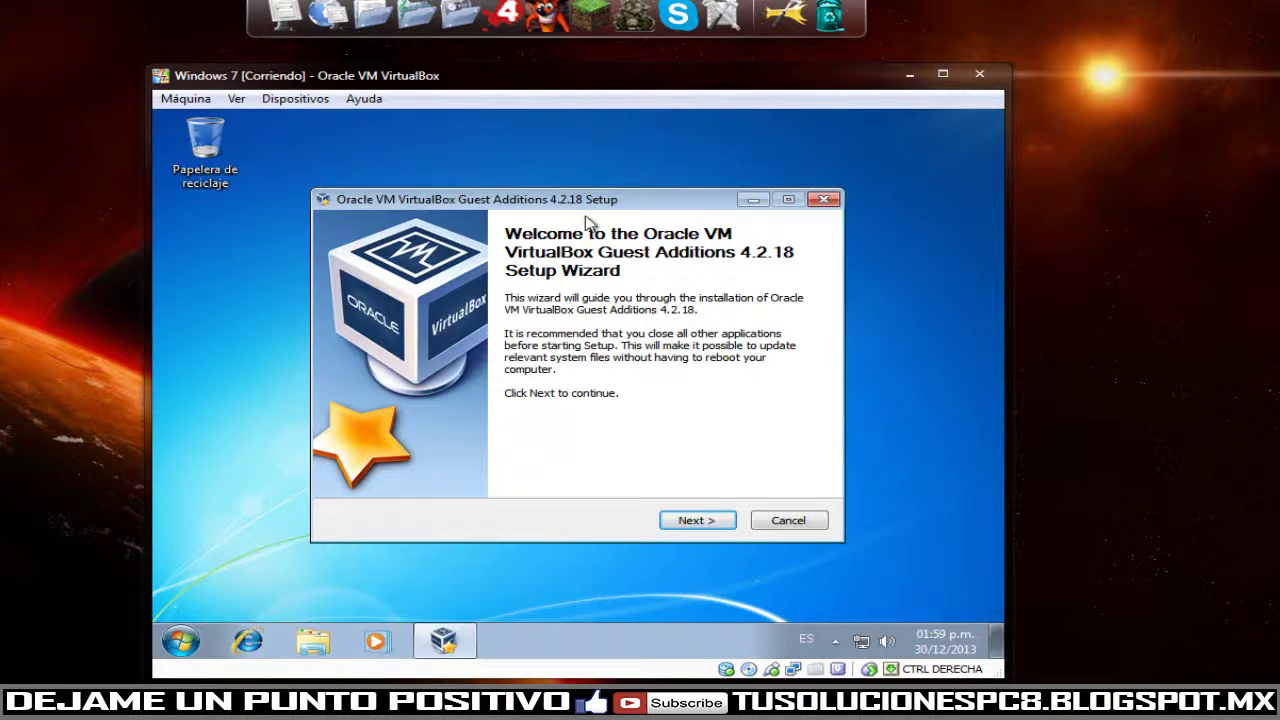
Step: Install Guest Additions 4.2.18 with the default folder and components, and approve the Oracle Corporation device software
click(713, 522)
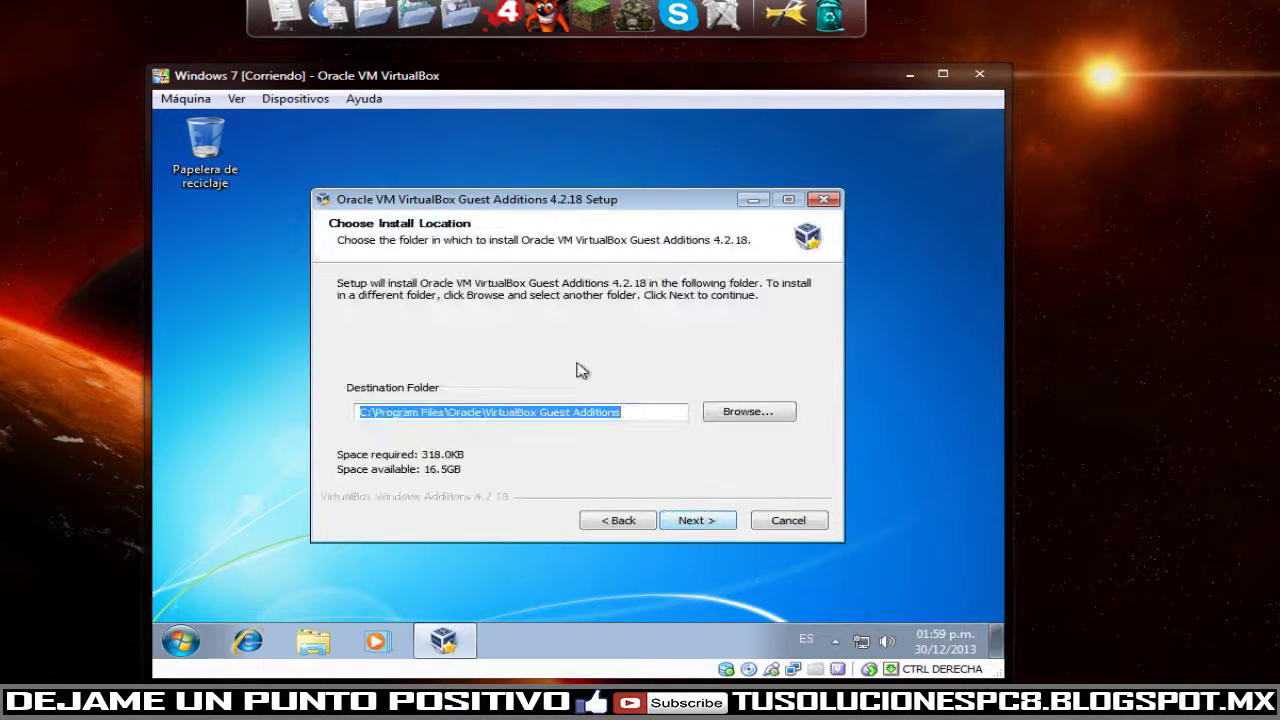
click(707, 519)
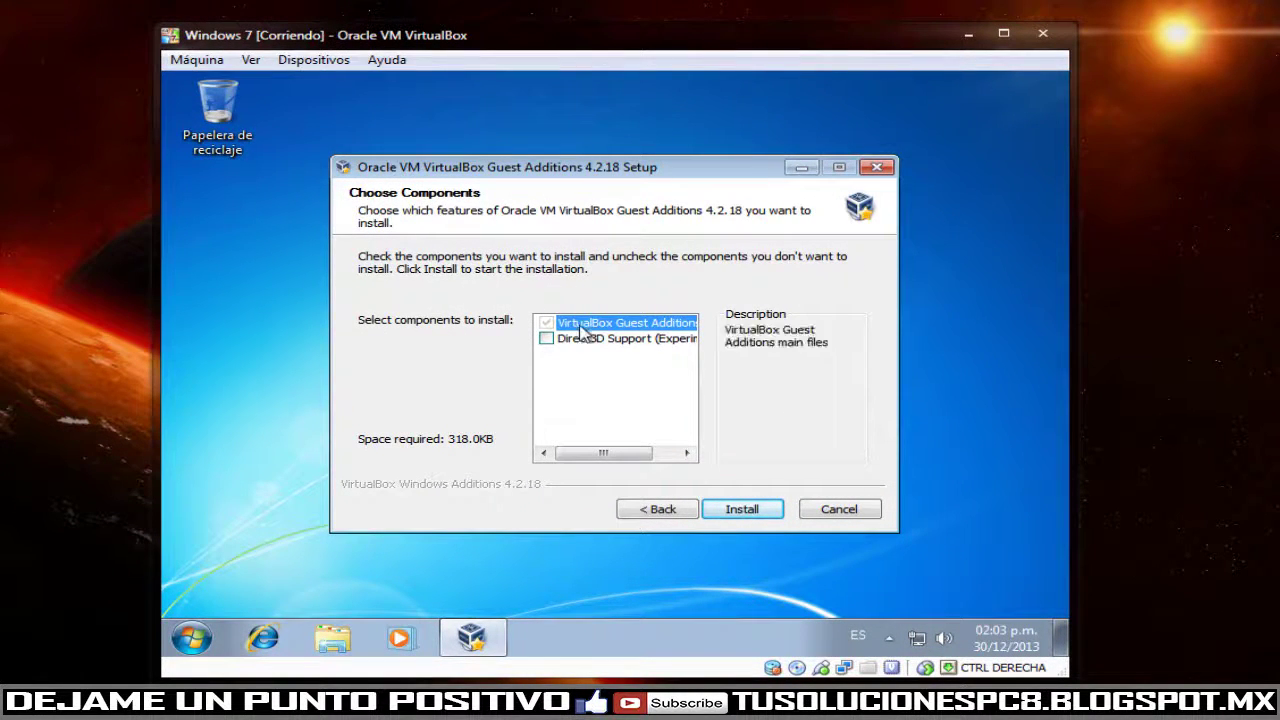
click(741, 509)
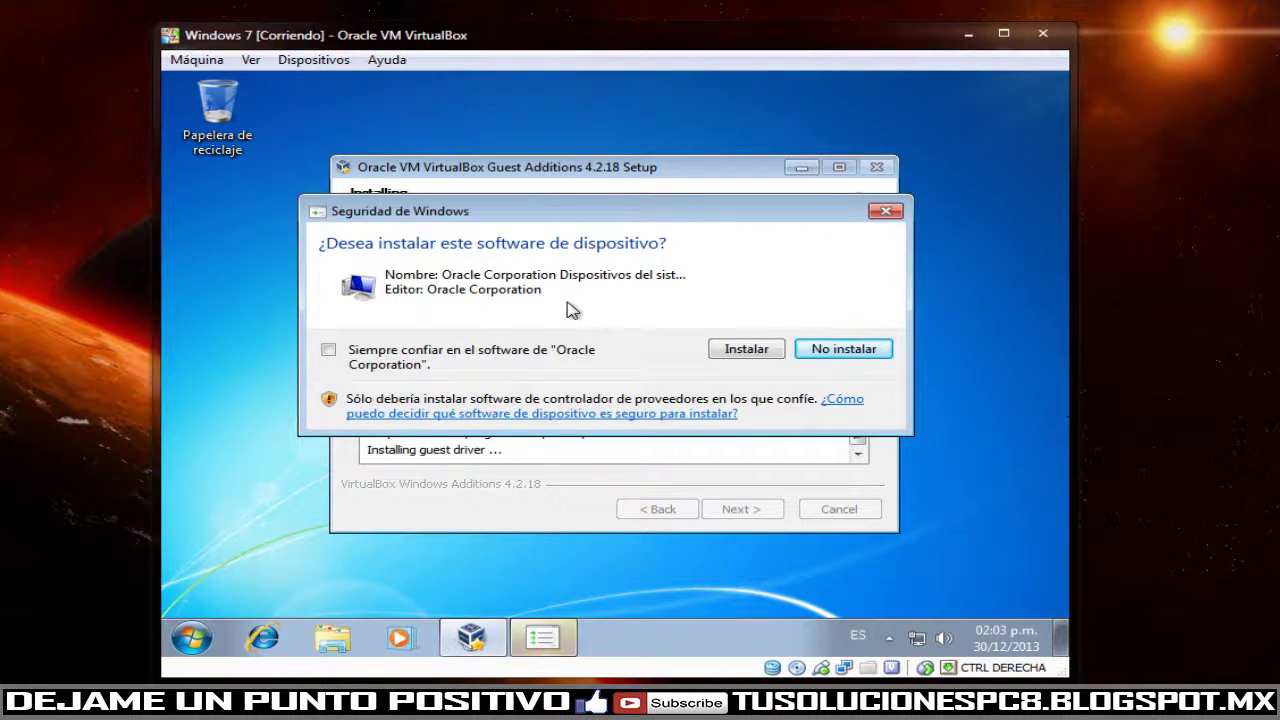
click(748, 352)
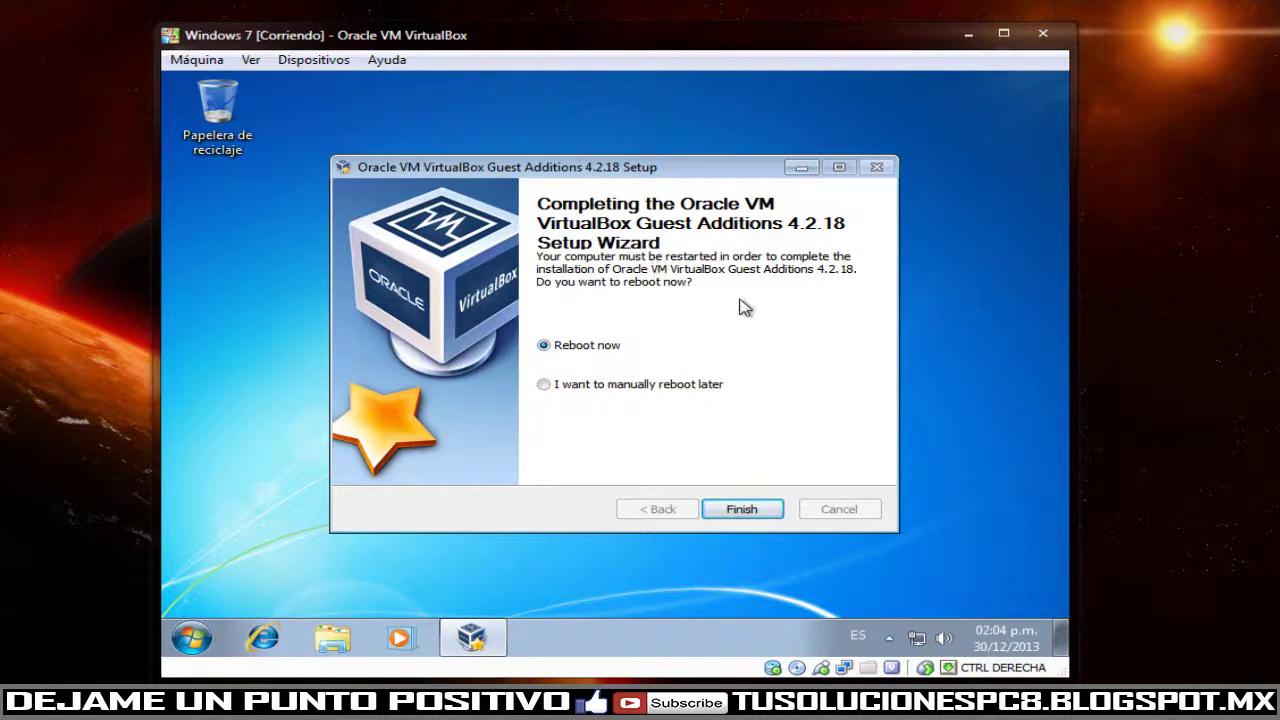
Step: Finish the Guest Additions setup with the Reboot now option
click(598, 389)
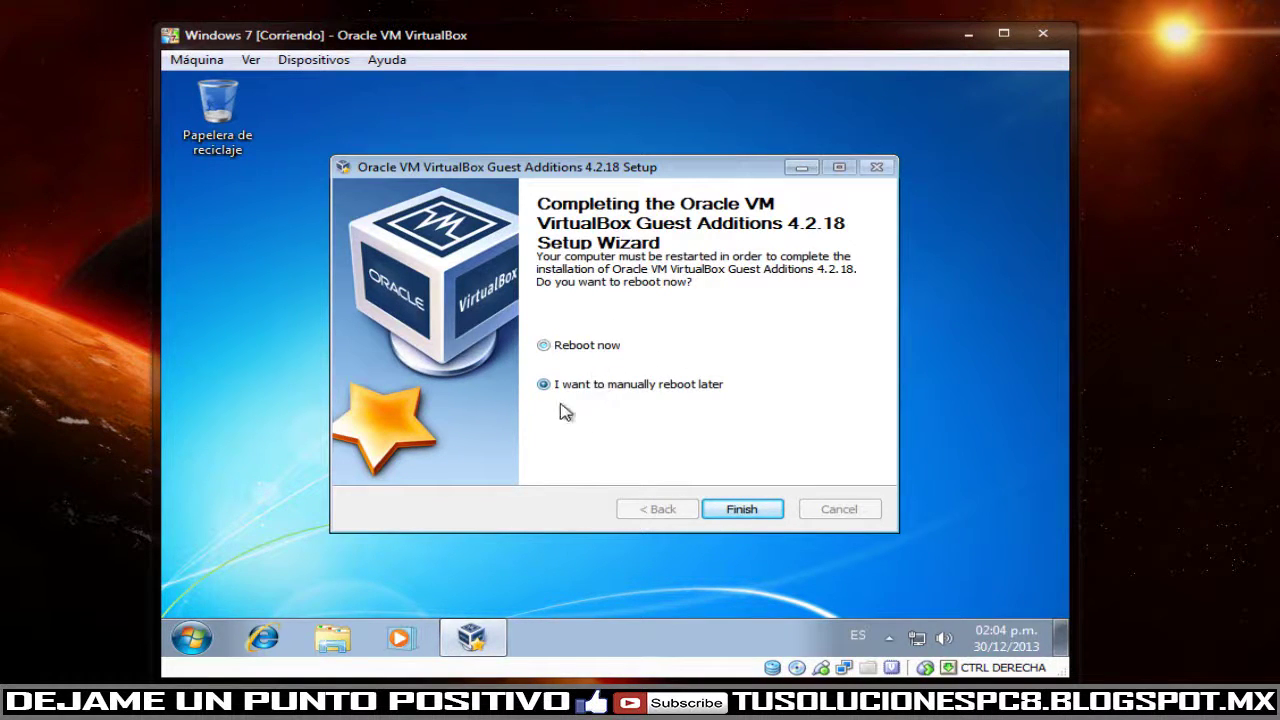
click(600, 350)
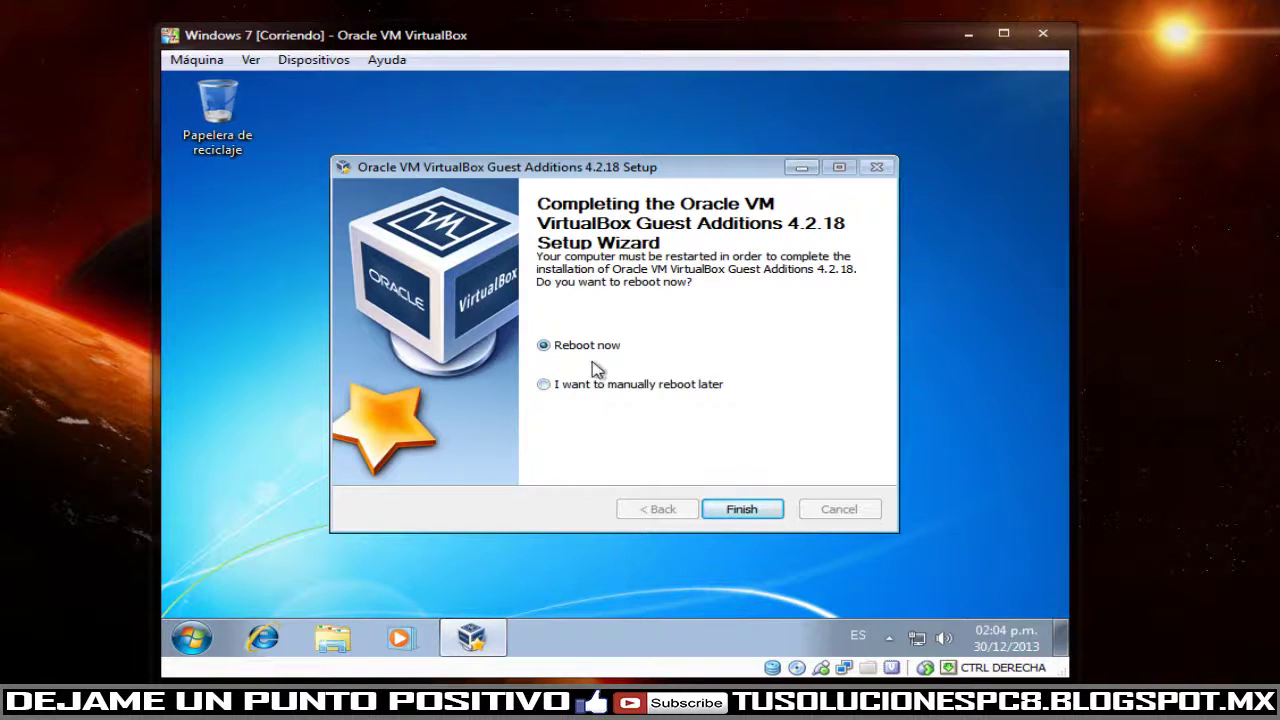
click(741, 512)
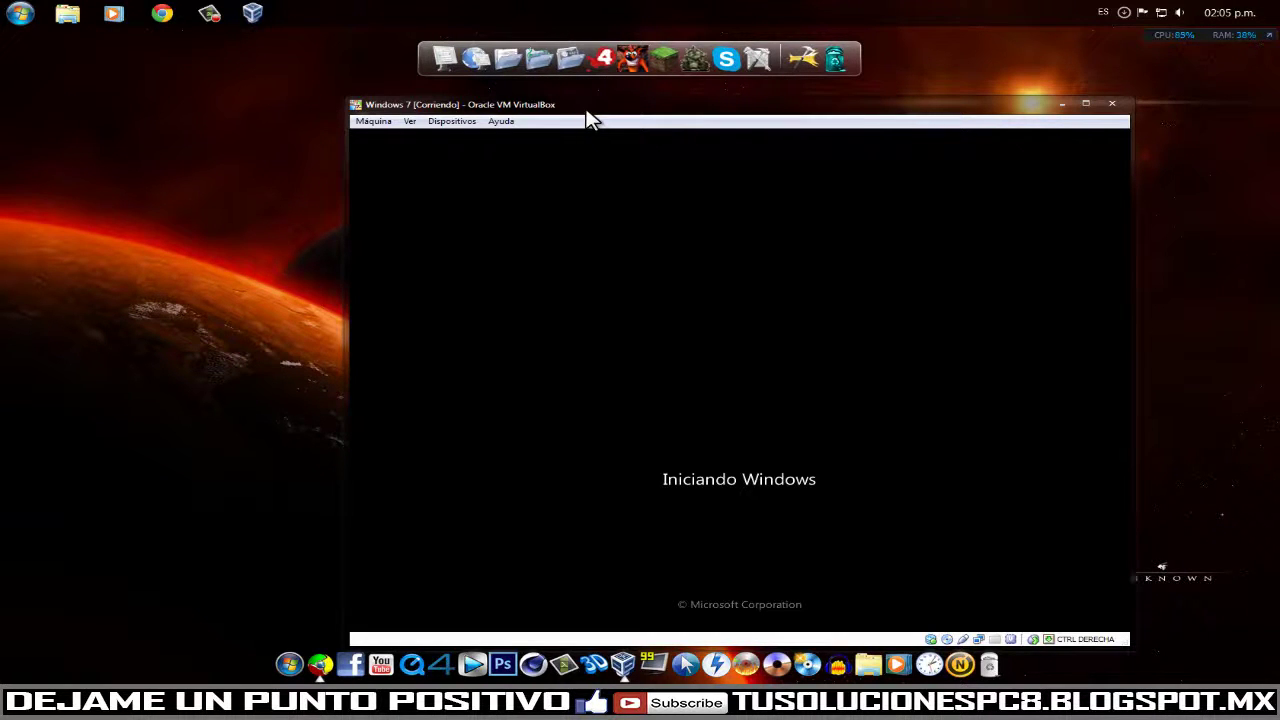
Step: Log in to the restarted guest with the account password and reposition the virtual machine window
drag(588, 112, 558, 107)
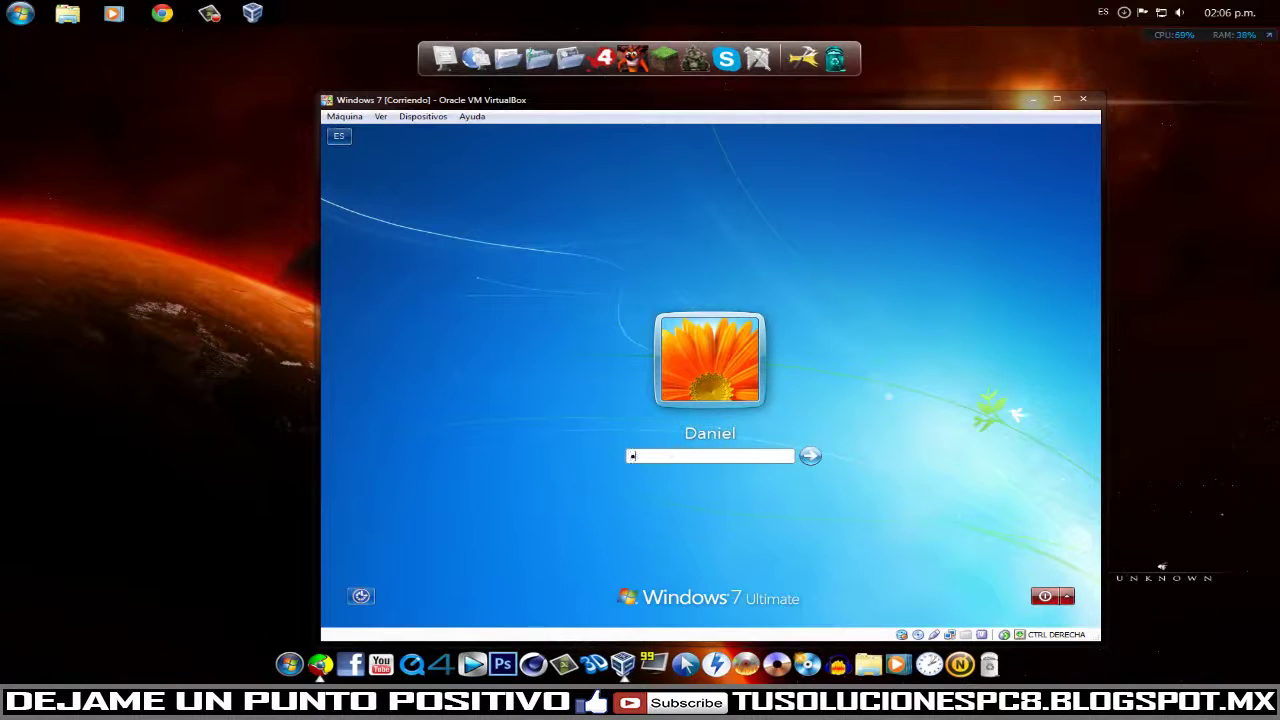
key(Return)
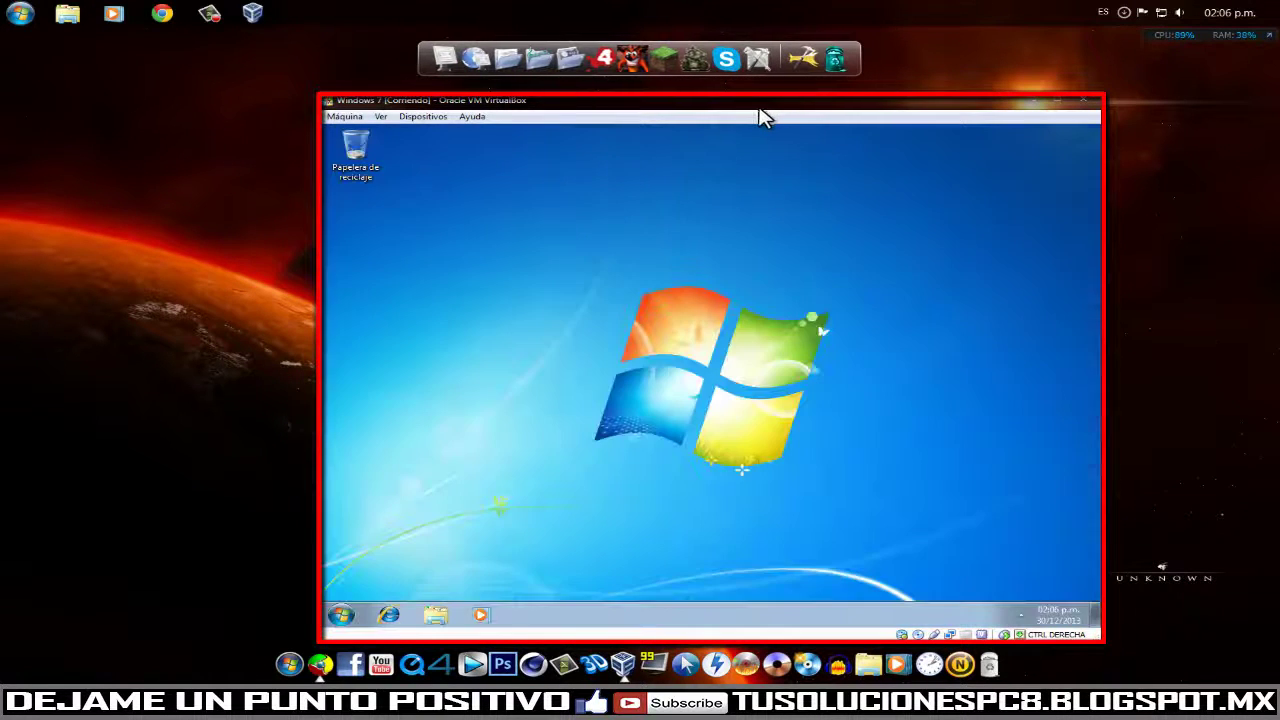
drag(749, 104, 708, 84)
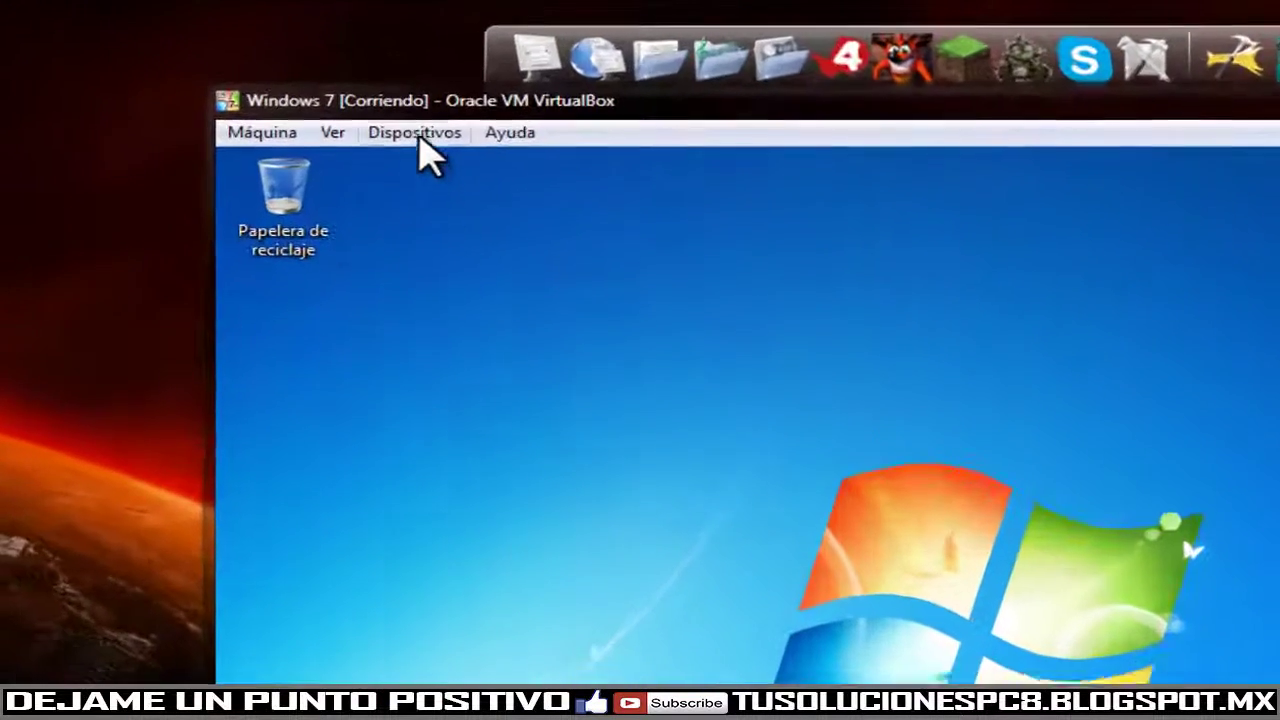
Step: Switch the Windows 7 virtual machine to full-screen mode and confirm the change
click(420, 134)
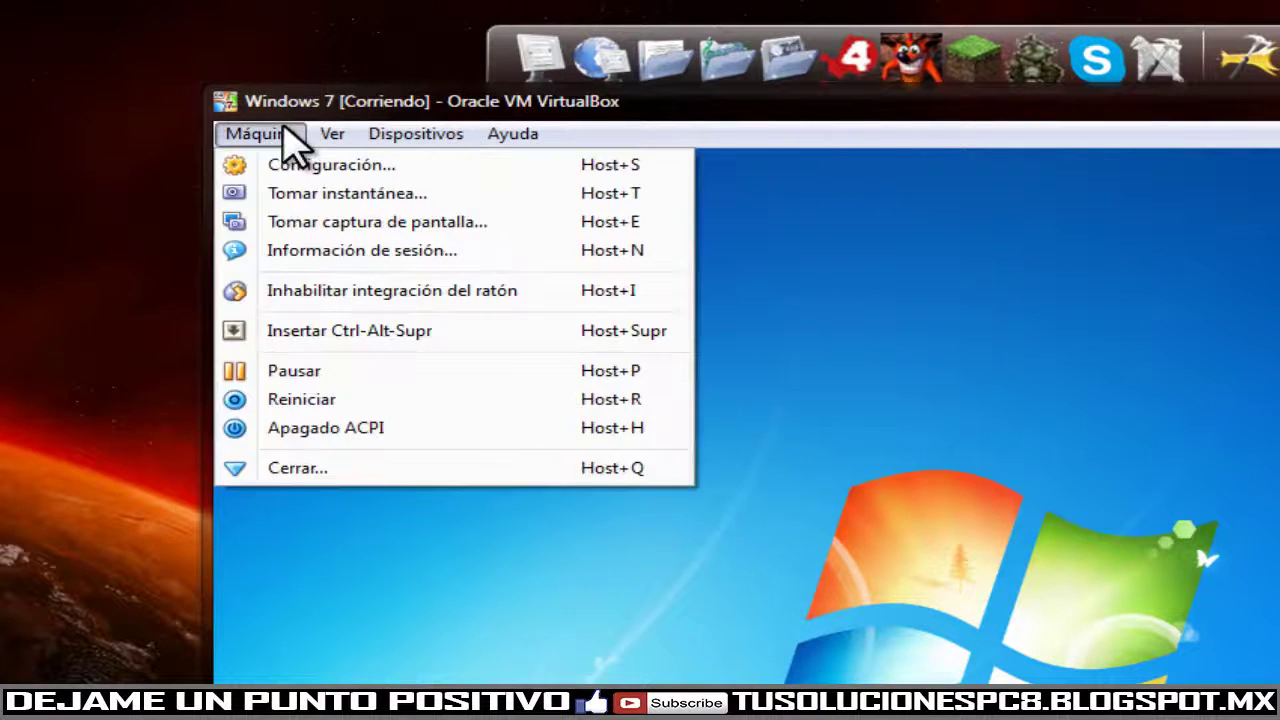
mouse_move(319, 131)
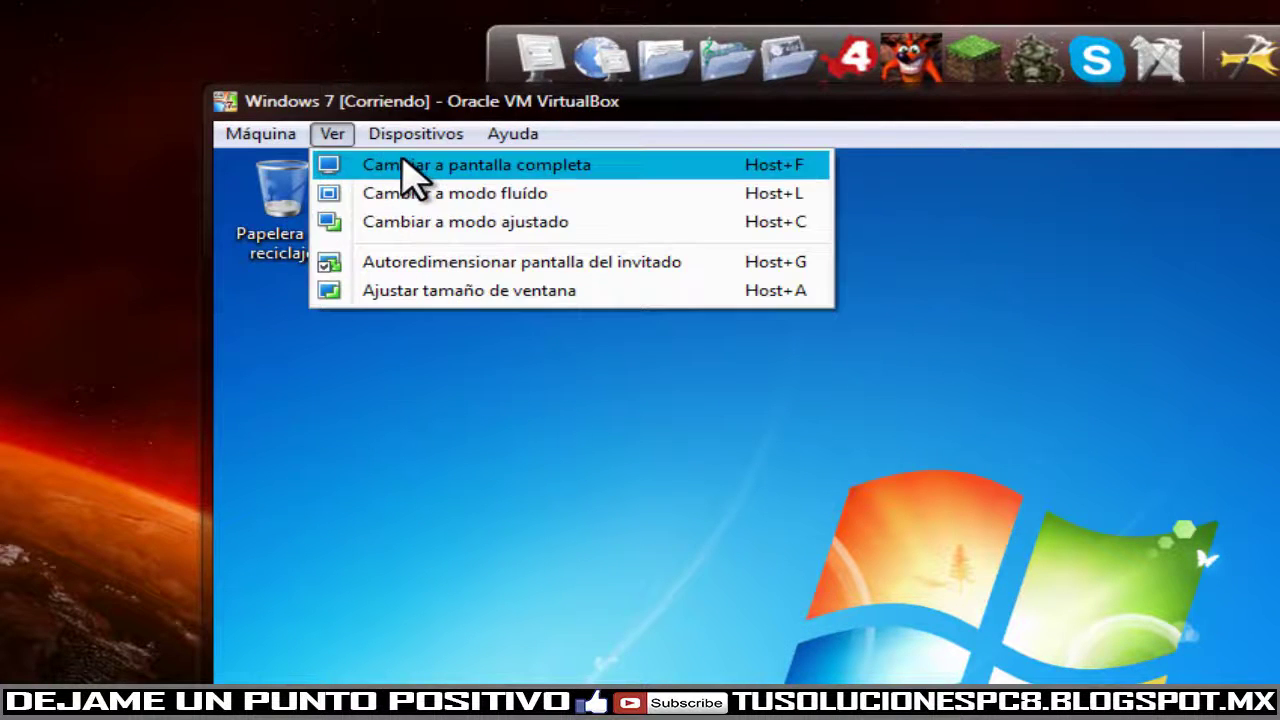
click(402, 165)
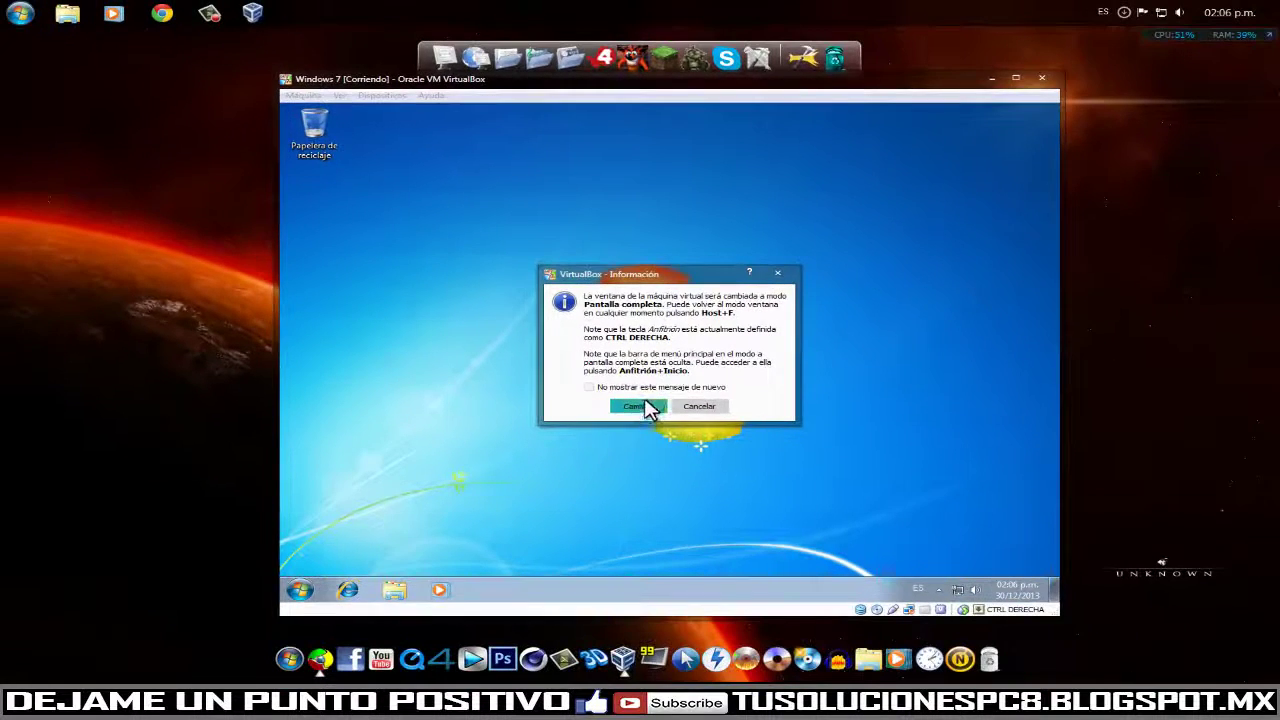
click(640, 406)
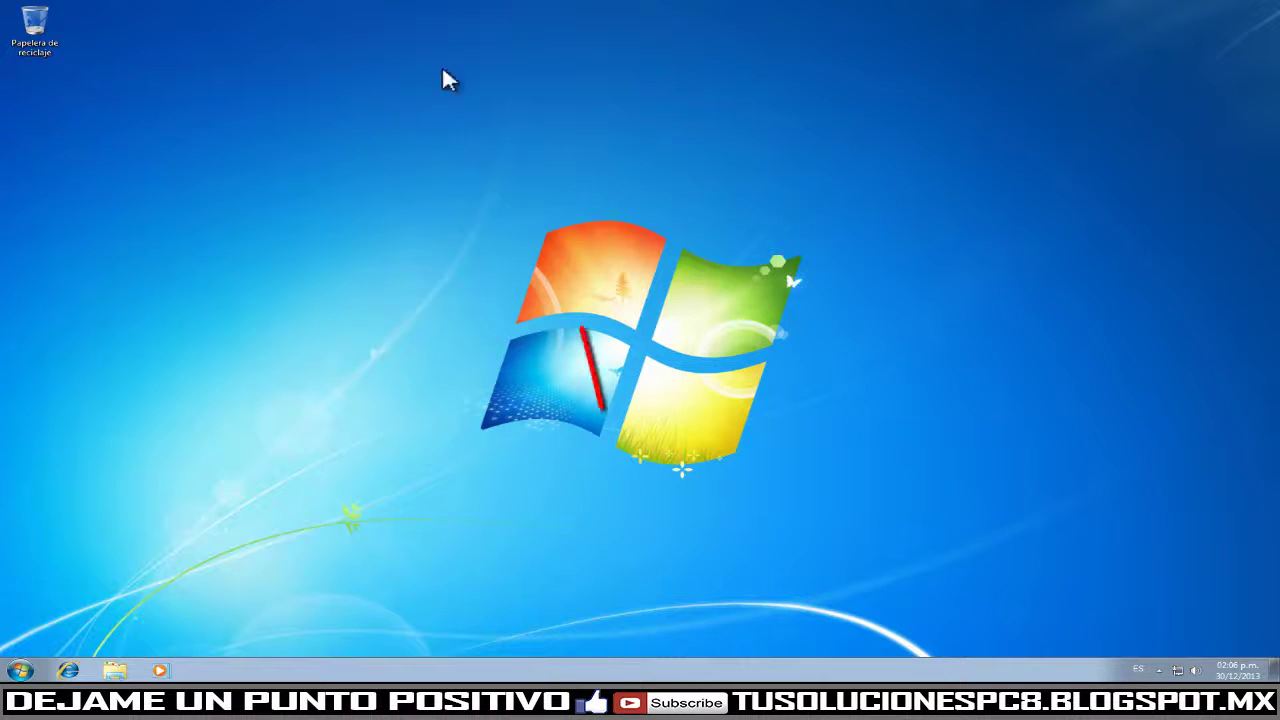
Step: Minimize the full-screen virtual machine to show the host desktop, and bring it back
mouse_move(681, 680)
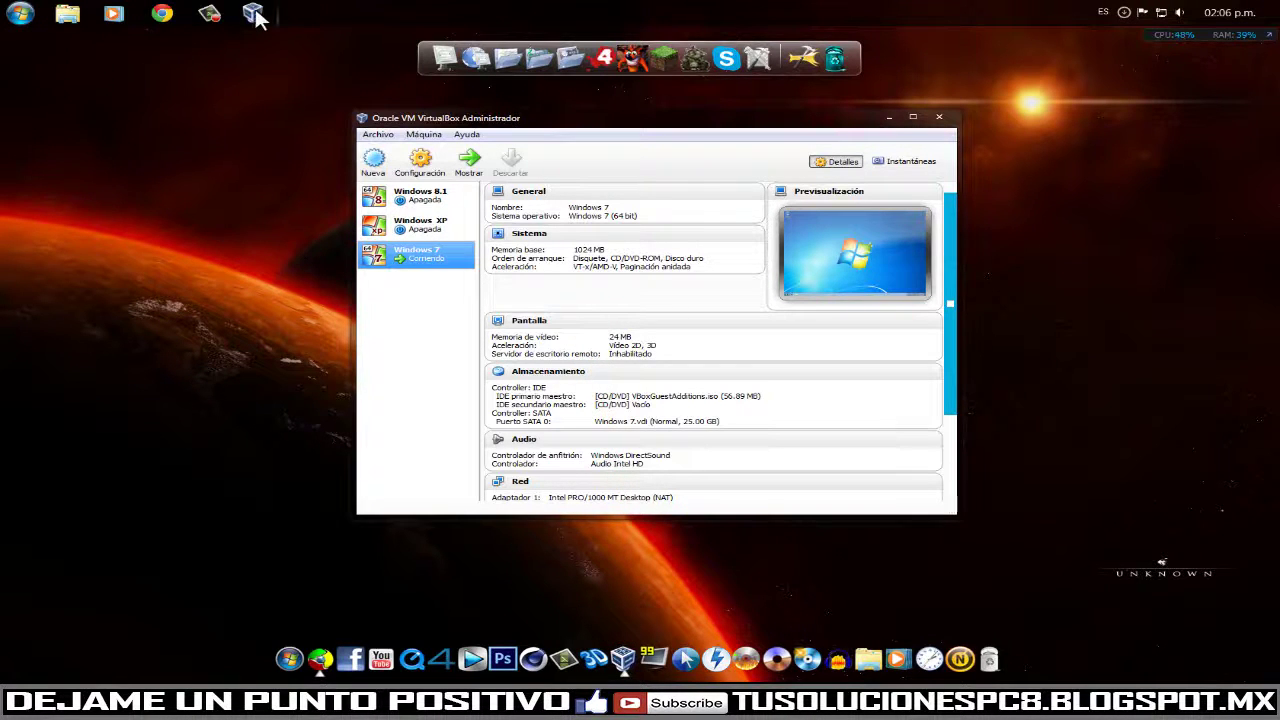
mouse_move(252, 14)
click(343, 92)
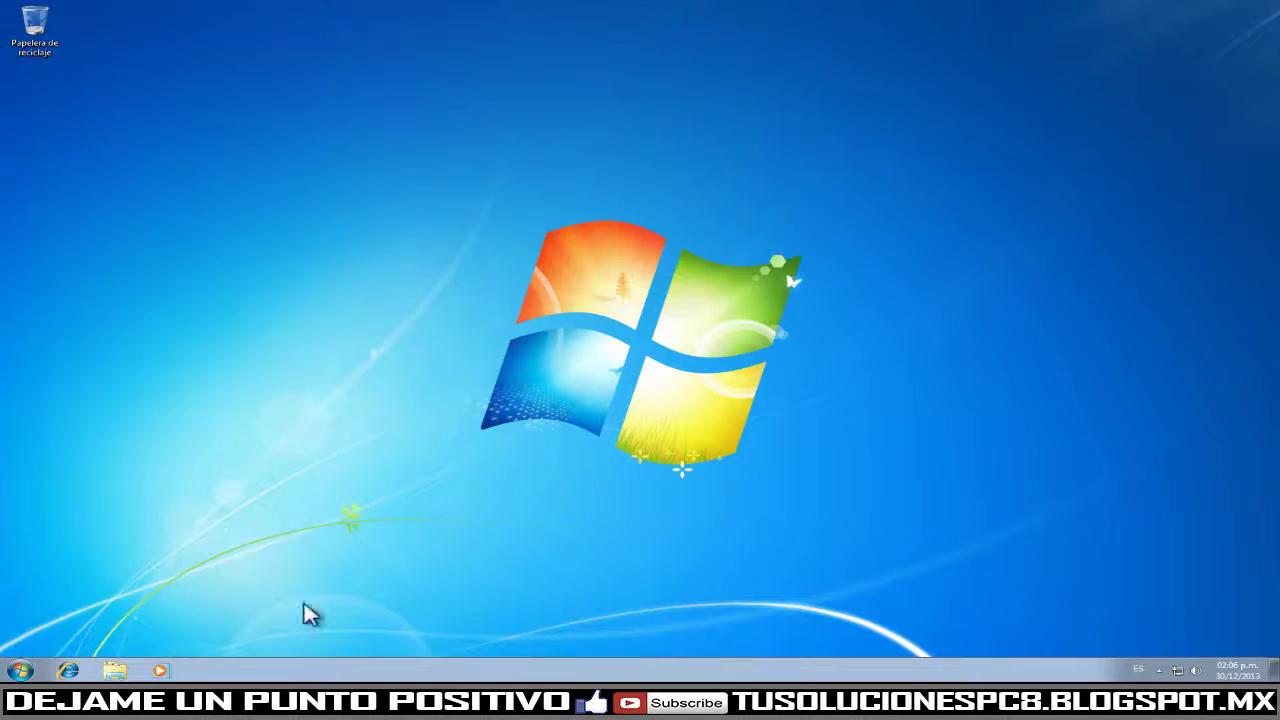
click(20, 670)
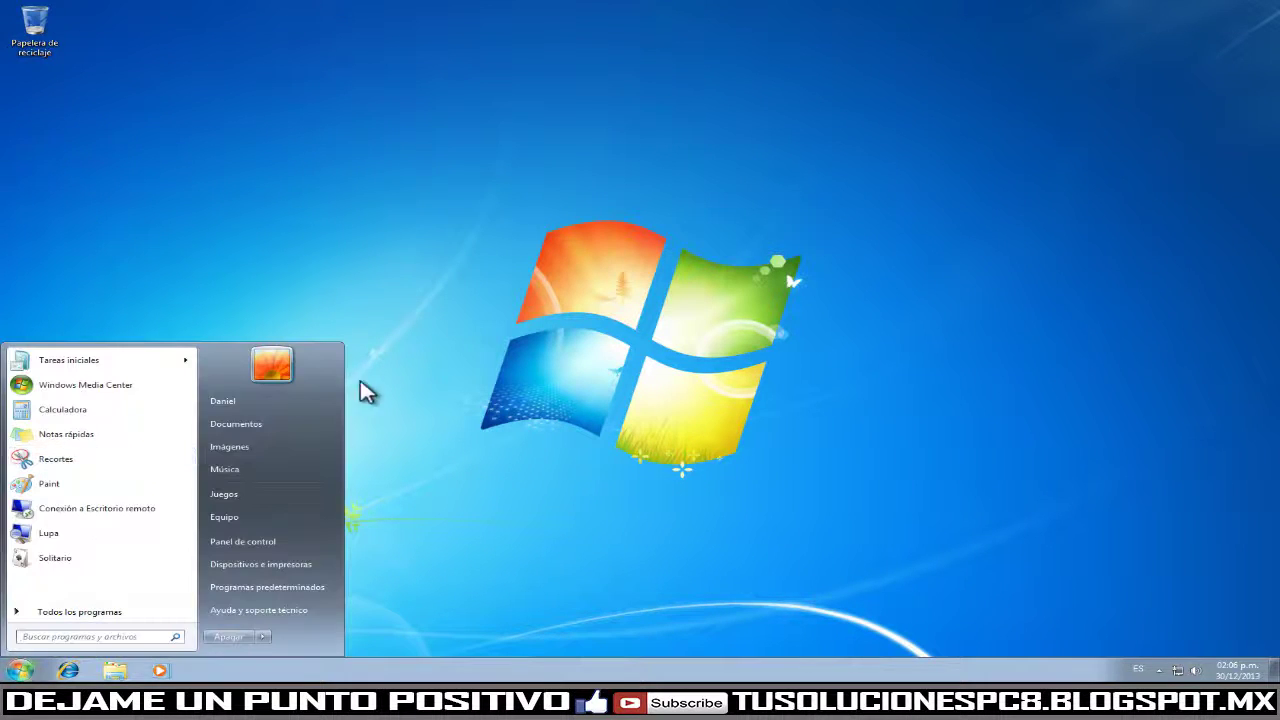
click(418, 100)
drag(390, 88, 1188, 480)
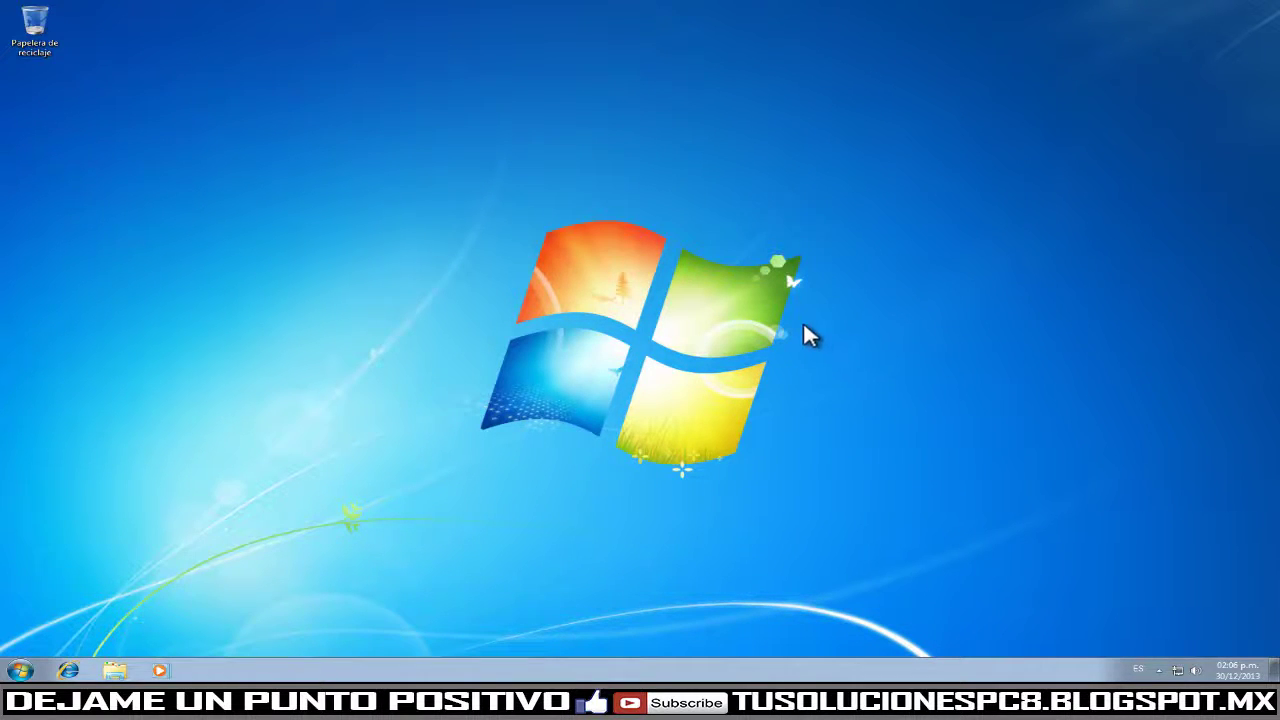
Step: Minimize the full-screen virtual machine and reposition the VirtualBox manager window on the host desktop
mouse_move(733, 678)
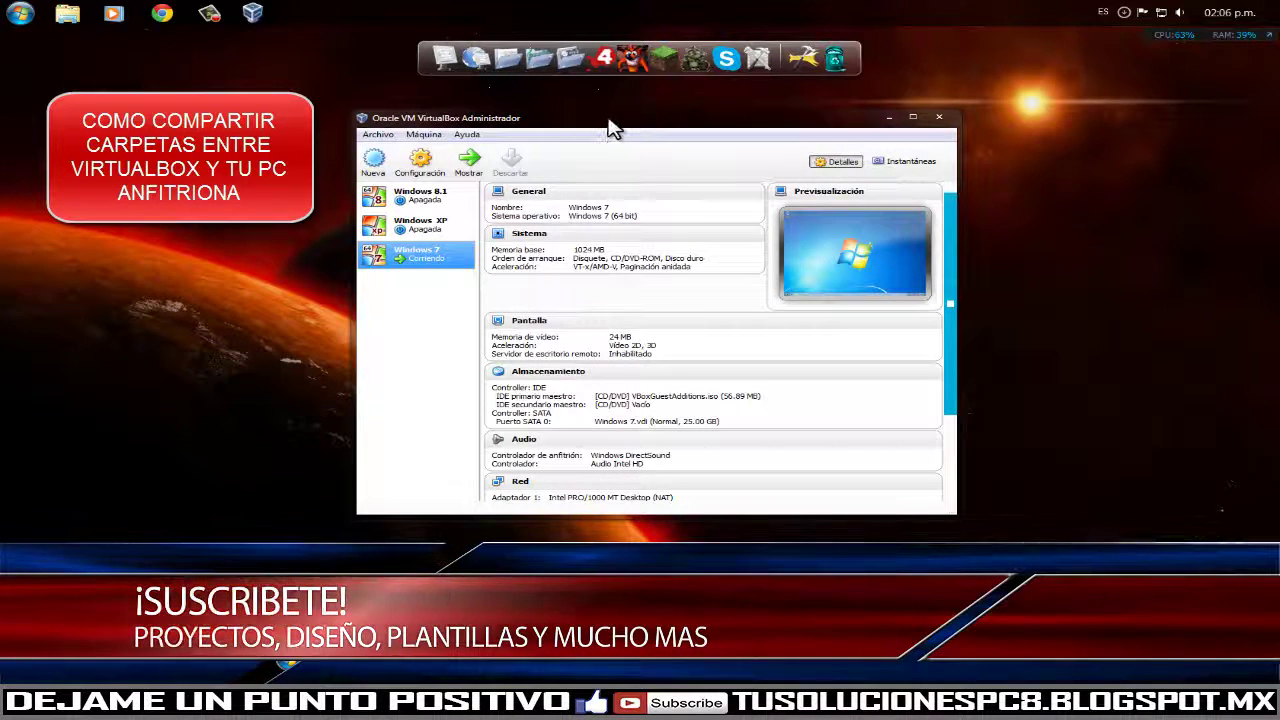
drag(607, 120, 520, 99)
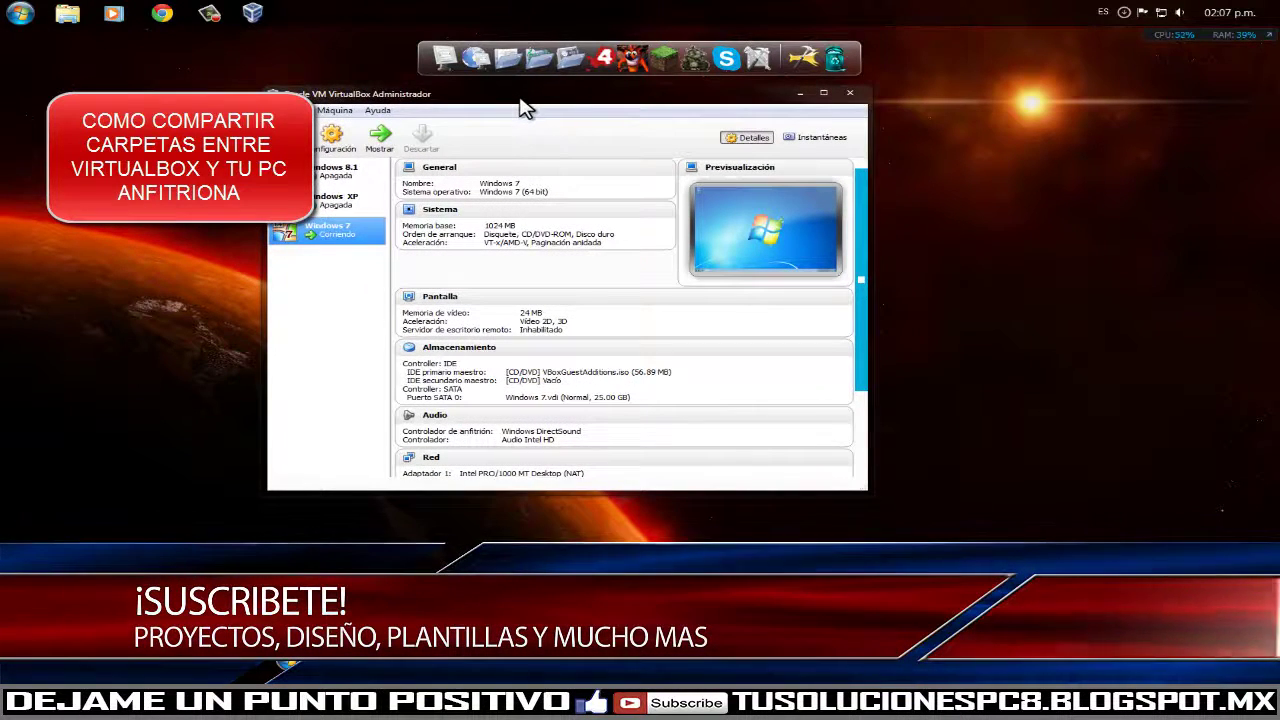